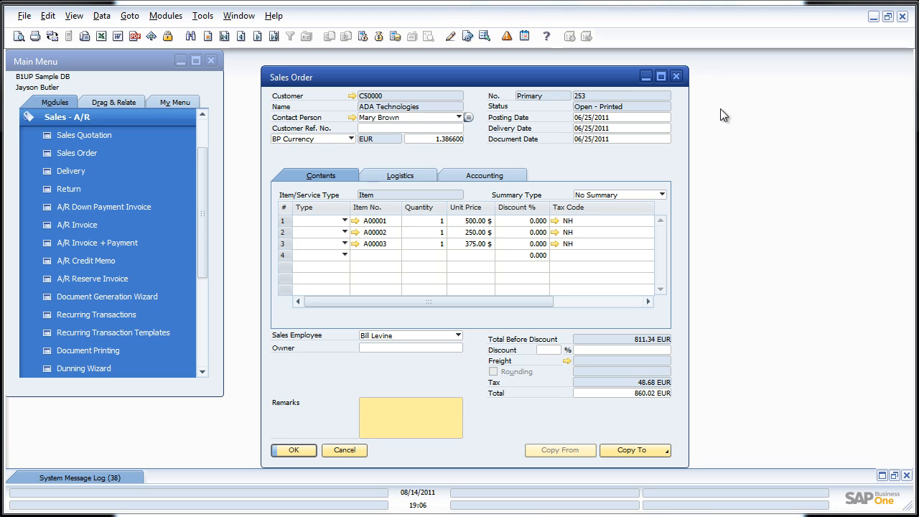
- Add function buttons to the Sales Order window and name the first button "Order confirmation"
{"action": "right_click", "coordinate": [499, 157]}
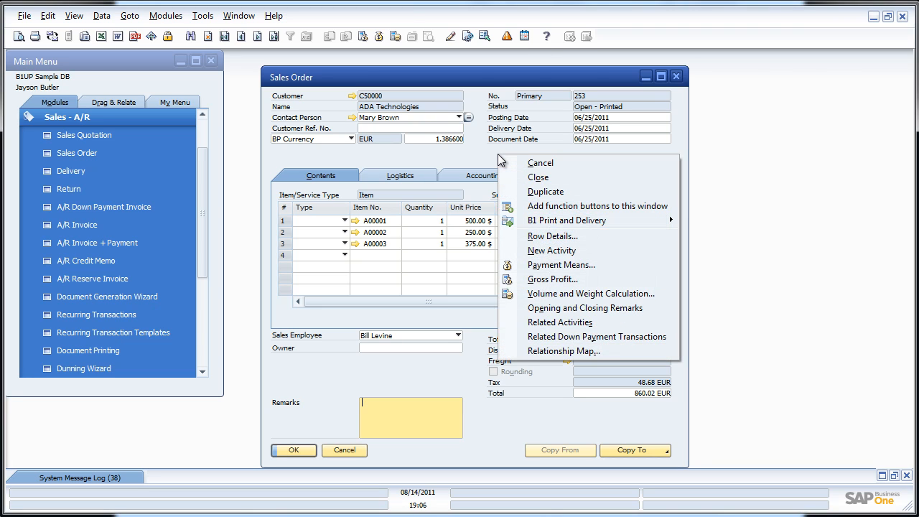
{"action": "left_click", "coordinate": [507, 206]}
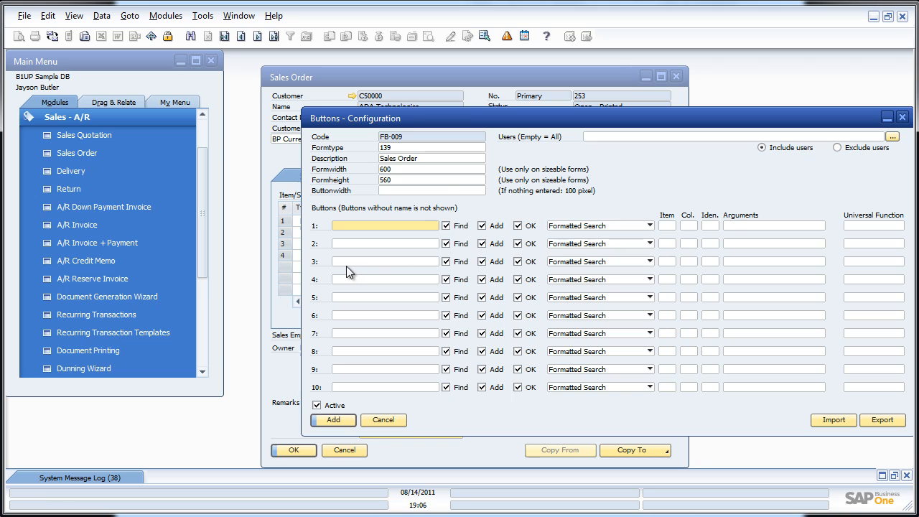
{"action": "type", "text": "Order confirmation"}
{"action": "left_click_drag", "start_coordinate": [432, 124], "coordinate": [229, 127]}
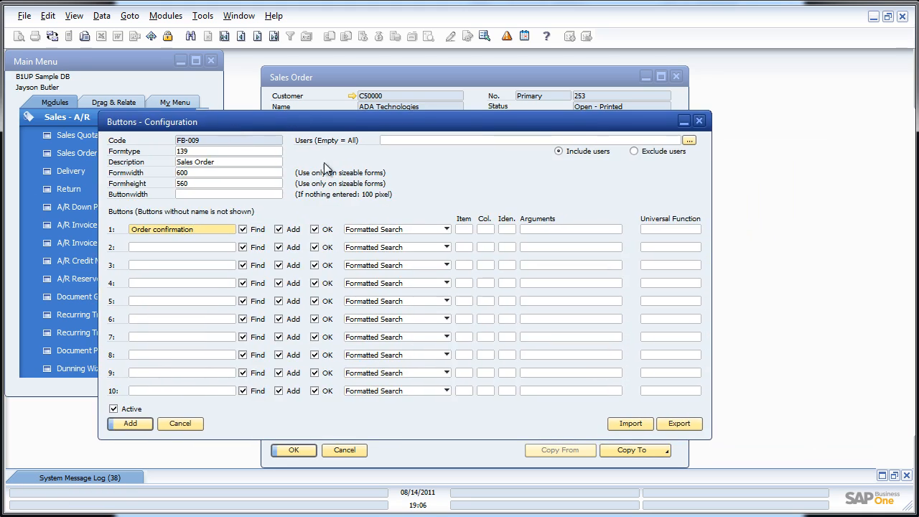
- Create a new universal function for the Order confirmation button and set its type to Macro
{"action": "left_click", "coordinate": [643, 230]}
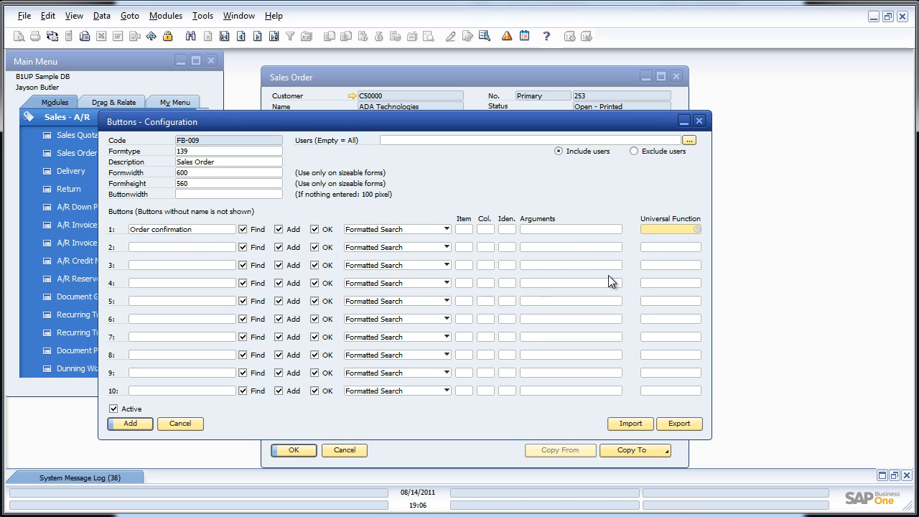
{"action": "key", "text": "Tab"}
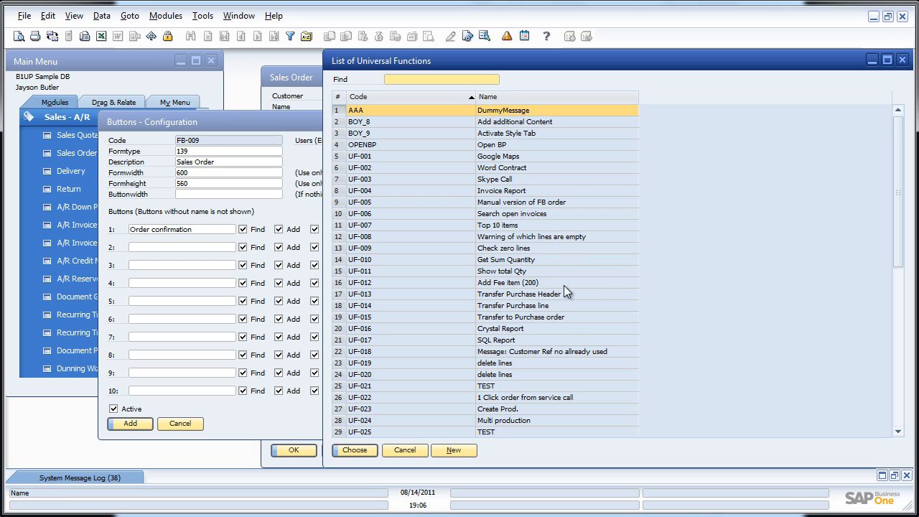
{"action": "left_click", "coordinate": [451, 451]}
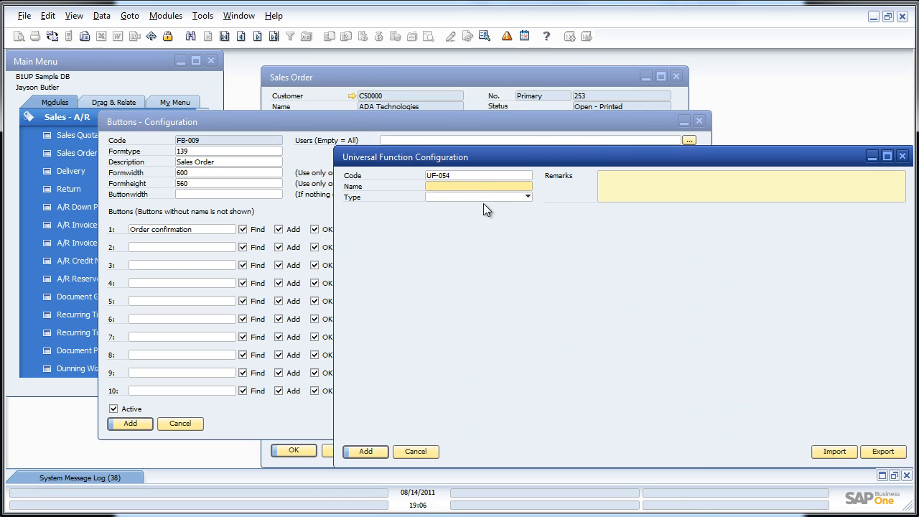
{"action": "left_click", "coordinate": [477, 198]}
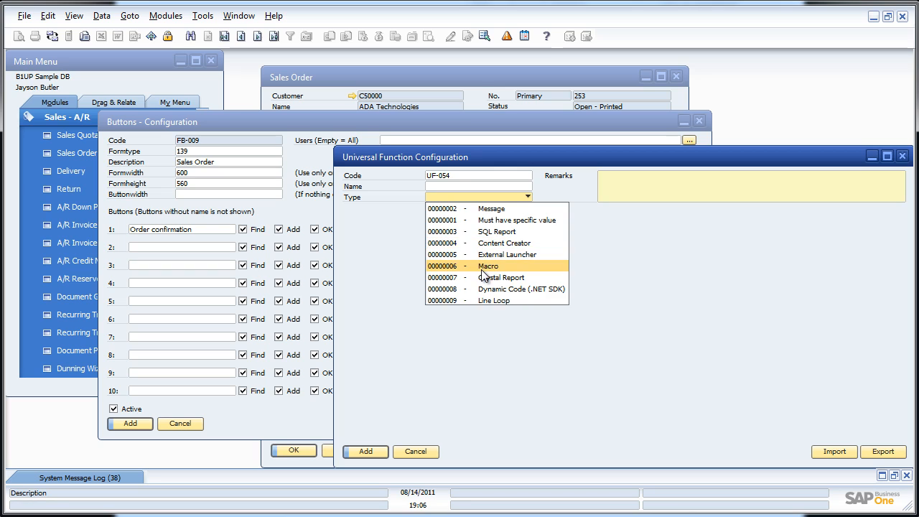
{"action": "left_click", "coordinate": [481, 270]}
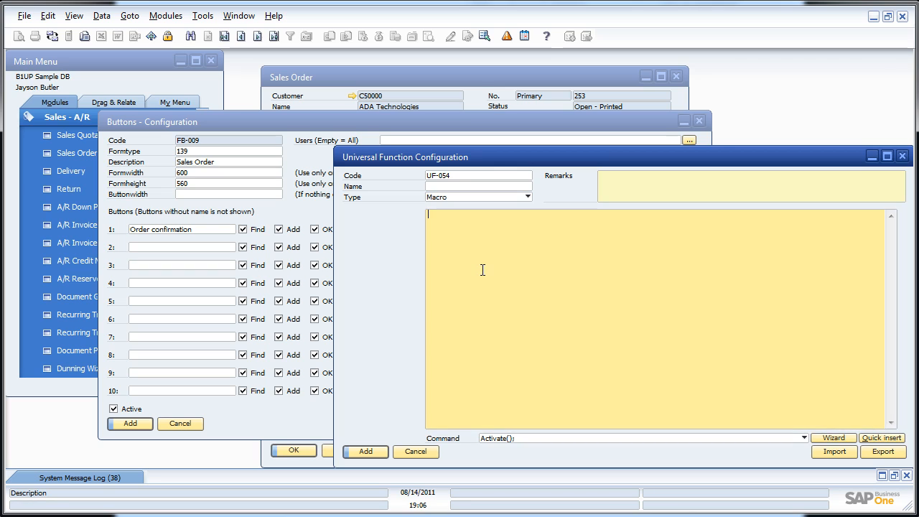
- Choose the B1P&D(number|type) macro command and set its type argument to Email in the Command Wizard
{"action": "left_click", "coordinate": [505, 442]}
{"action": "scroll", "coordinate": [554, 350], "scroll_direction": "down", "scroll_amount": 3}
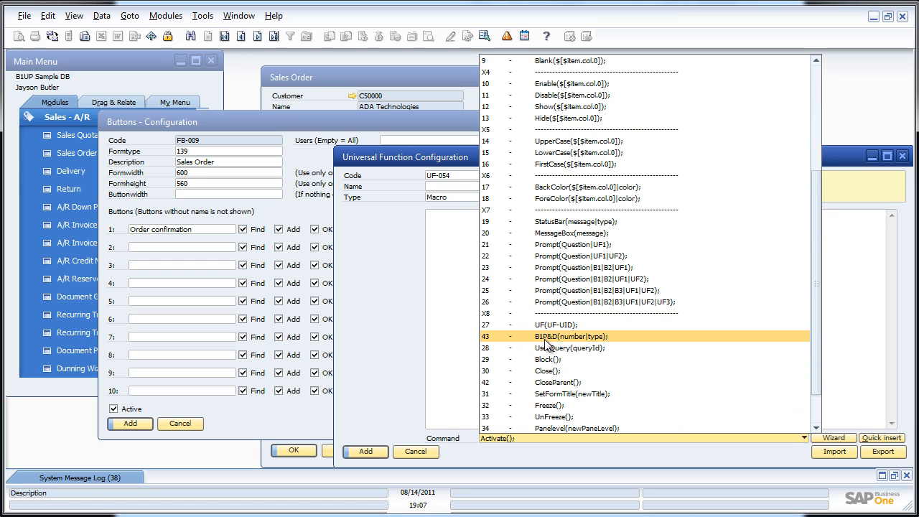
{"action": "left_click", "coordinate": [545, 338]}
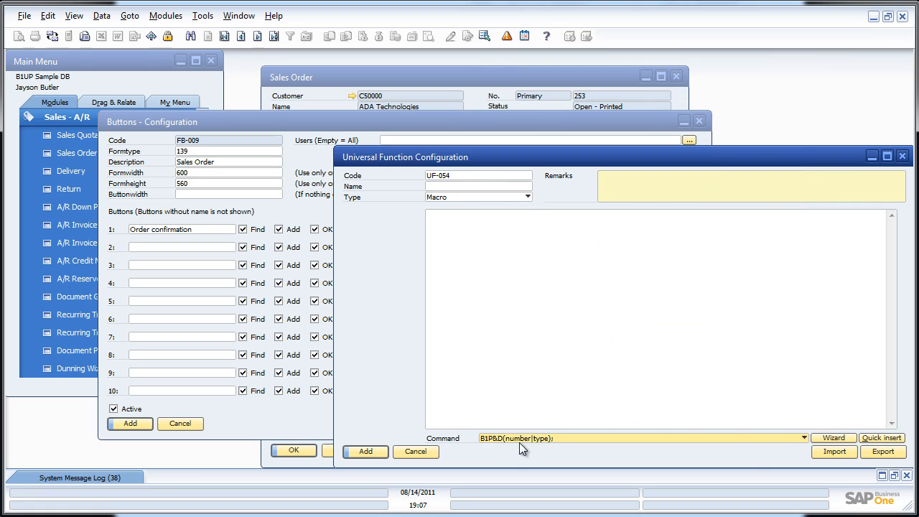
{"action": "left_click", "coordinate": [832, 438]}
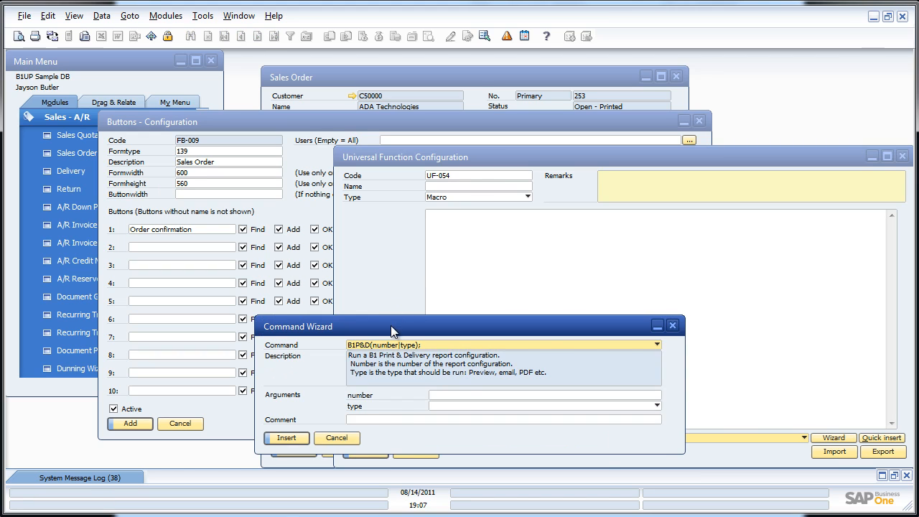
{"action": "left_click_drag", "start_coordinate": [391, 326], "coordinate": [562, 260]}
{"action": "left_click", "coordinate": [655, 342]}
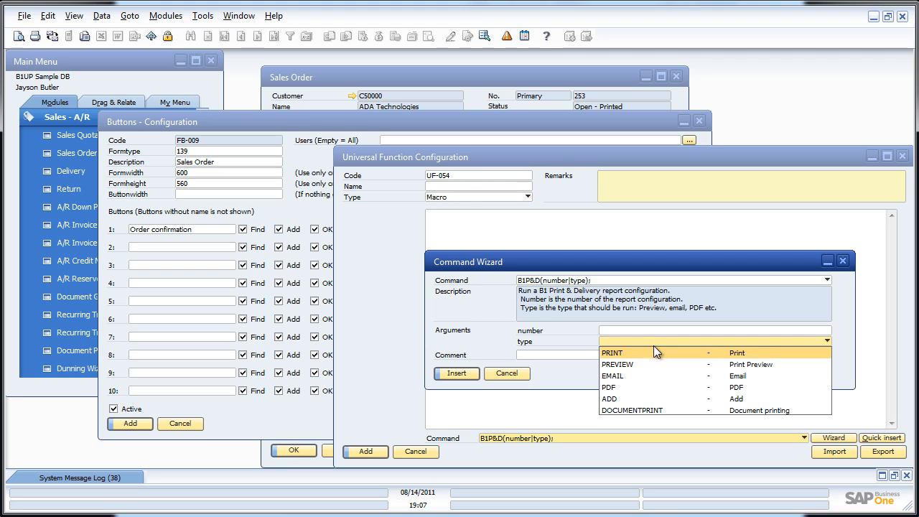
{"action": "left_click", "coordinate": [650, 375]}
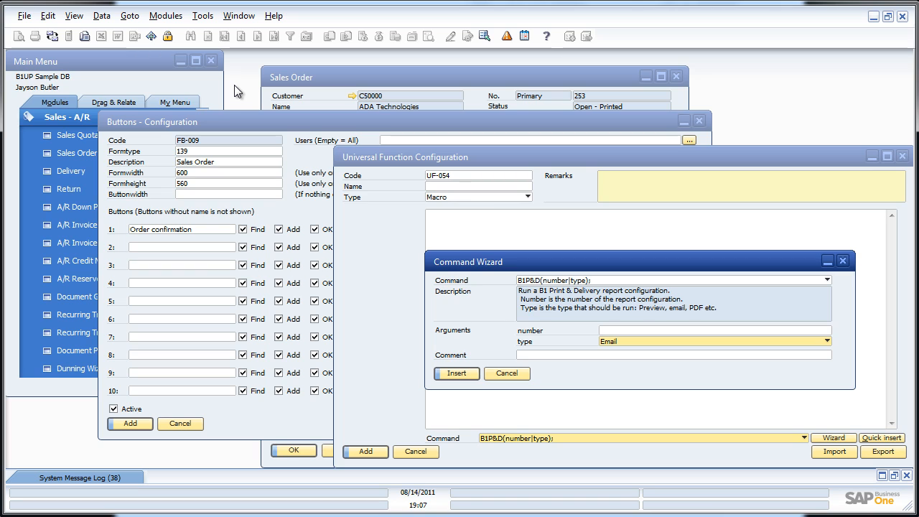
- Open the Report configuration of B1 Print and Delivery within the B1 Usability Package add-on's module configuration
{"action": "left_click", "coordinate": [46, 117]}
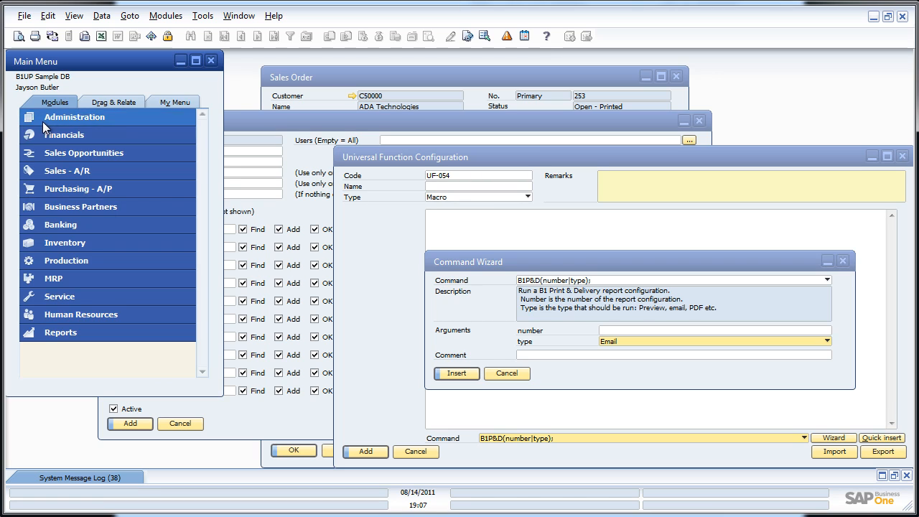
{"action": "left_click", "coordinate": [41, 121]}
{"action": "left_click", "coordinate": [45, 273]}
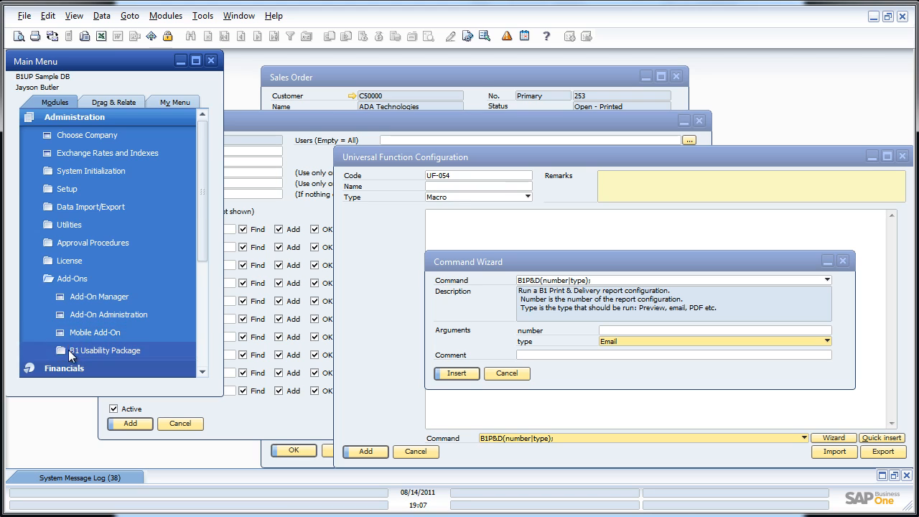
{"action": "left_click", "coordinate": [68, 349]}
{"action": "left_click", "coordinate": [89, 350]}
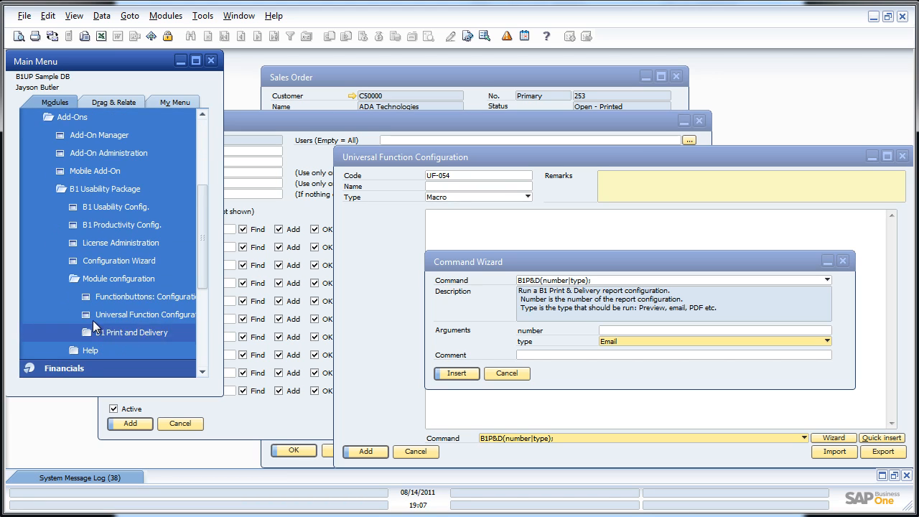
{"action": "left_click", "coordinate": [107, 330]}
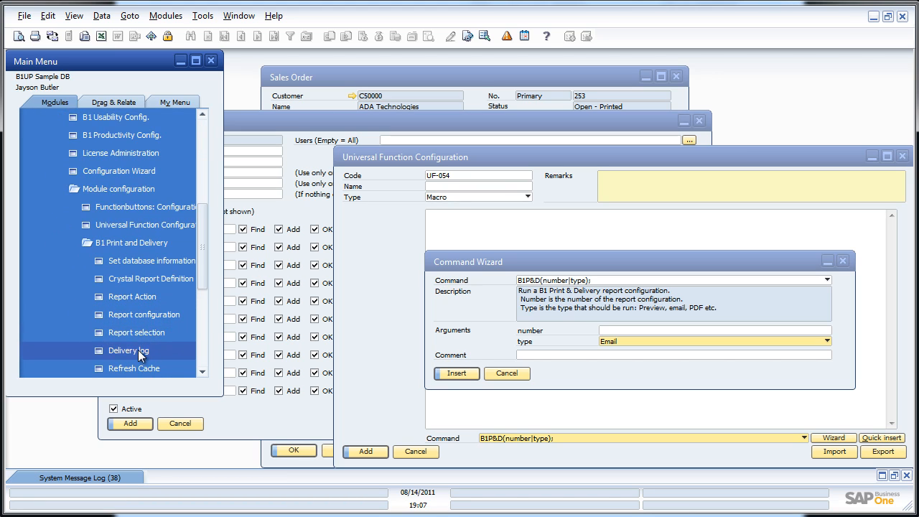
{"action": "left_click", "coordinate": [110, 316]}
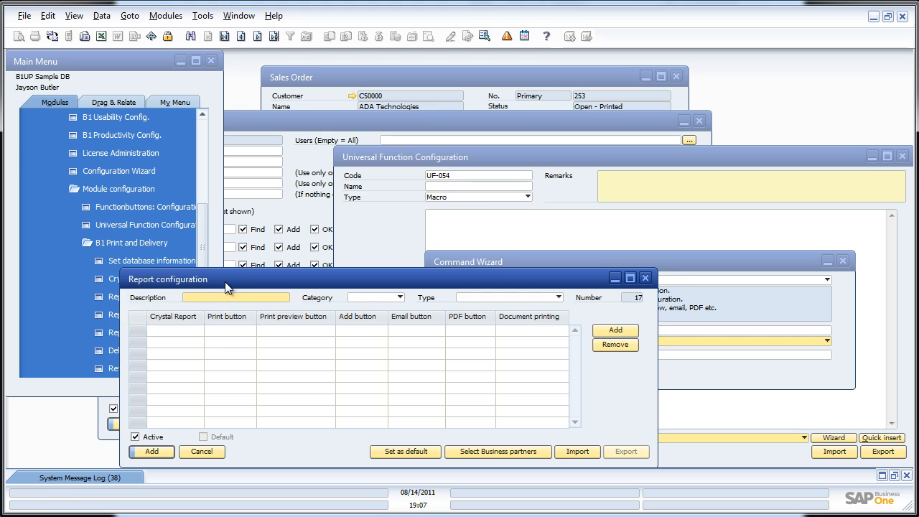
- Describe the report configuration as "Order confirmation" with category Sales and type Sales Order (139)
{"action": "left_click_drag", "start_coordinate": [225, 283], "coordinate": [212, 219]}
{"action": "type", "text": "O"}
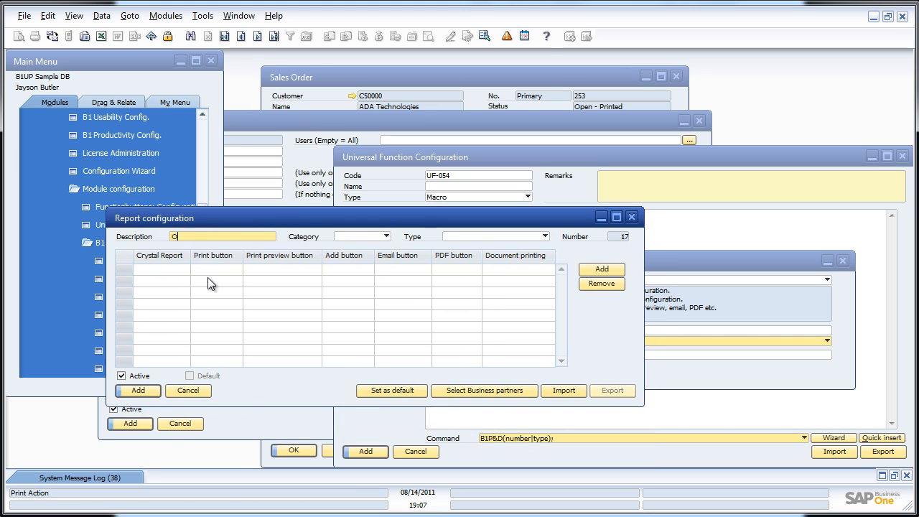
{"action": "type", "text": "rder confirmation"}
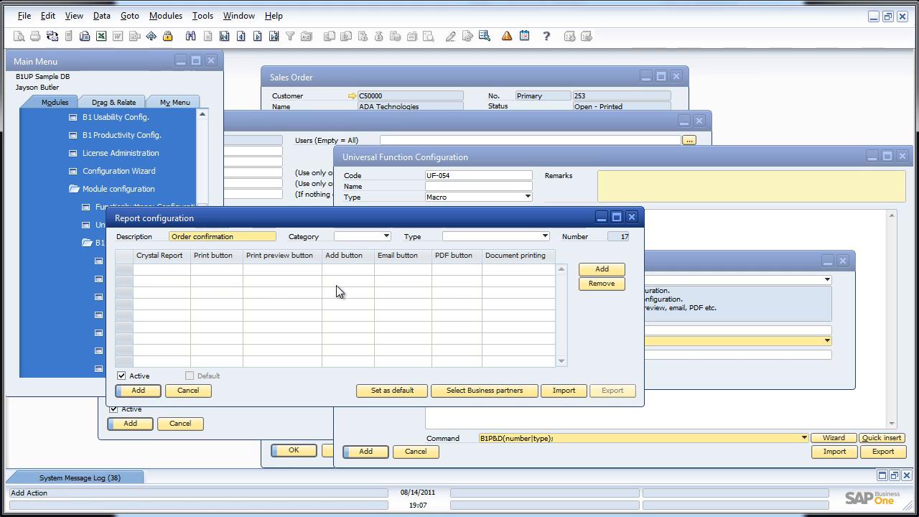
{"action": "left_click", "coordinate": [358, 236]}
{"action": "left_click", "coordinate": [358, 294]}
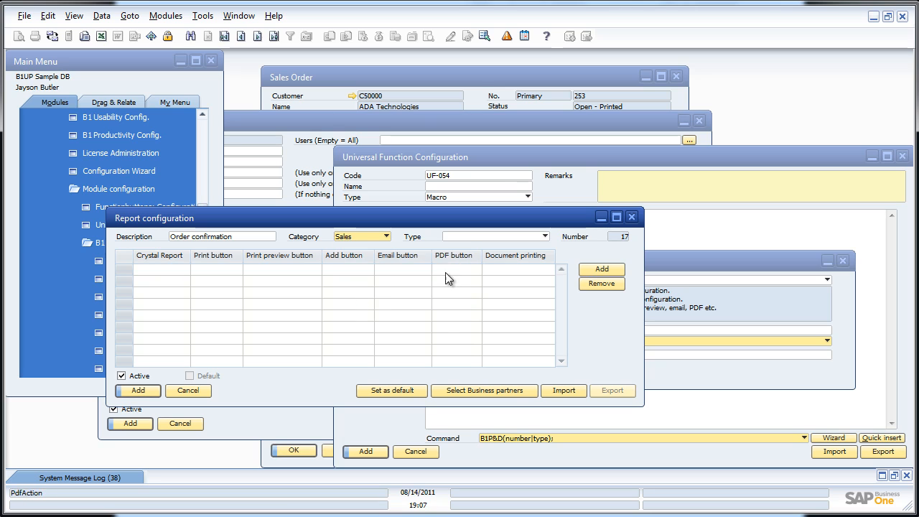
{"action": "left_click", "coordinate": [464, 235]}
{"action": "left_click", "coordinate": [479, 260]}
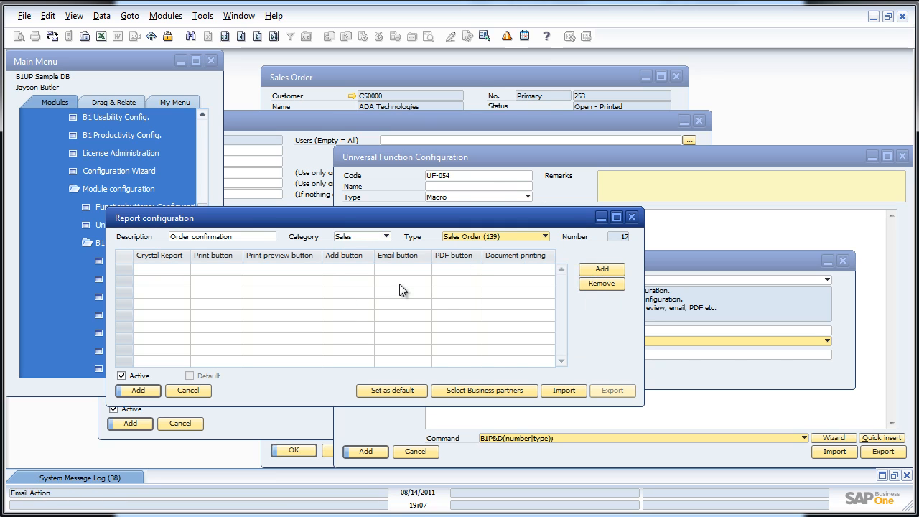
- Add a row to the report configuration with the Sales and Purchase documents Crystal Report, CR-001
{"action": "left_click", "coordinate": [612, 272]}
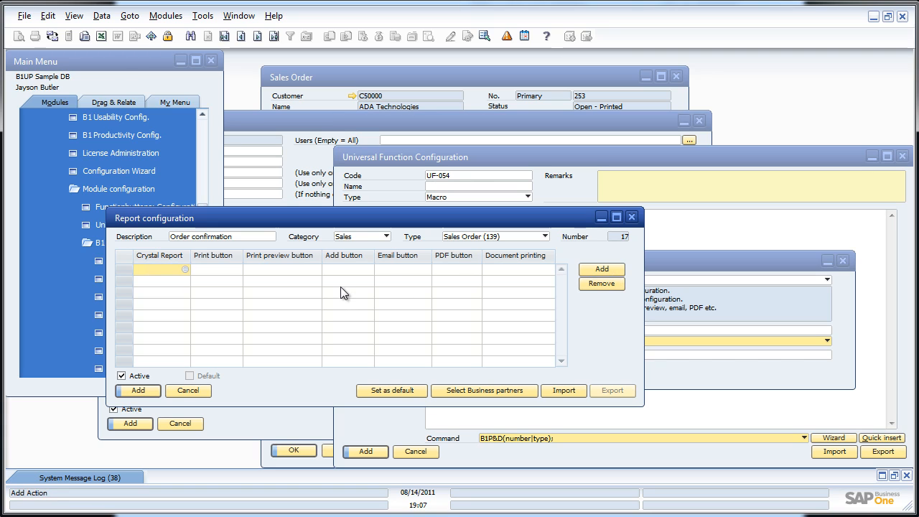
{"action": "key", "text": "Tab"}
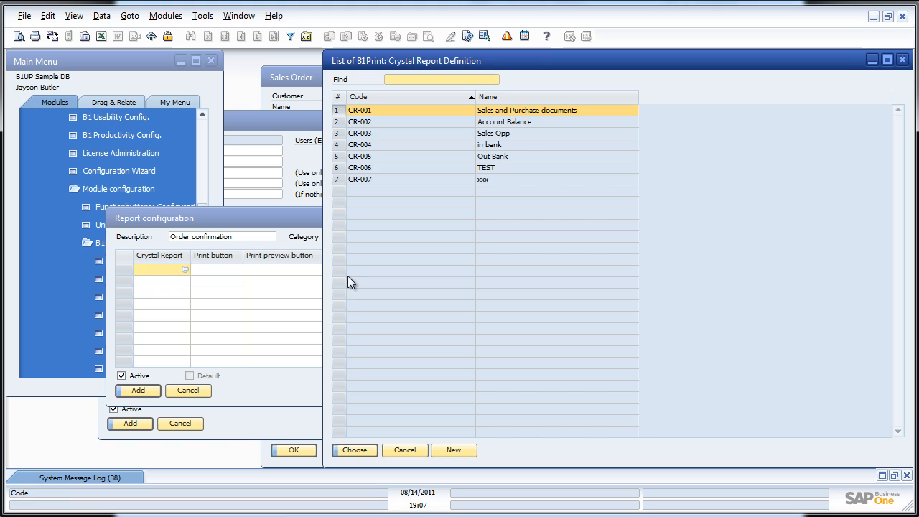
{"action": "double_click", "coordinate": [434, 113]}
{"action": "left_click", "coordinate": [212, 269]}
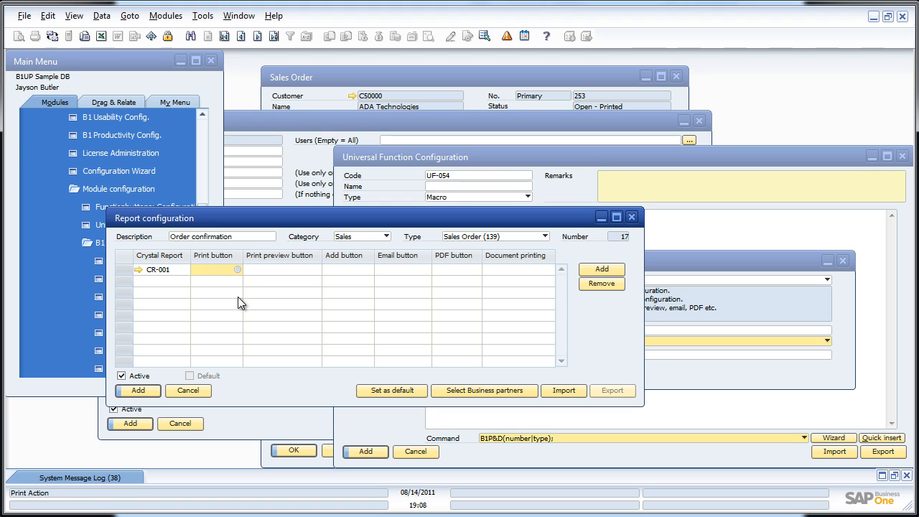
- Create a new report action for the row's Email button, named "Order confirmation" and of type Email report
{"action": "left_click", "coordinate": [403, 273]}
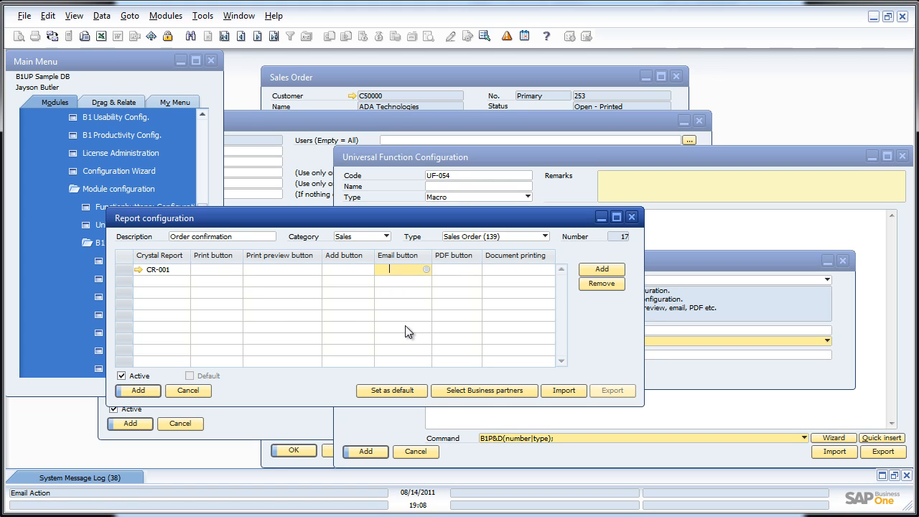
{"action": "key", "text": "Tab"}
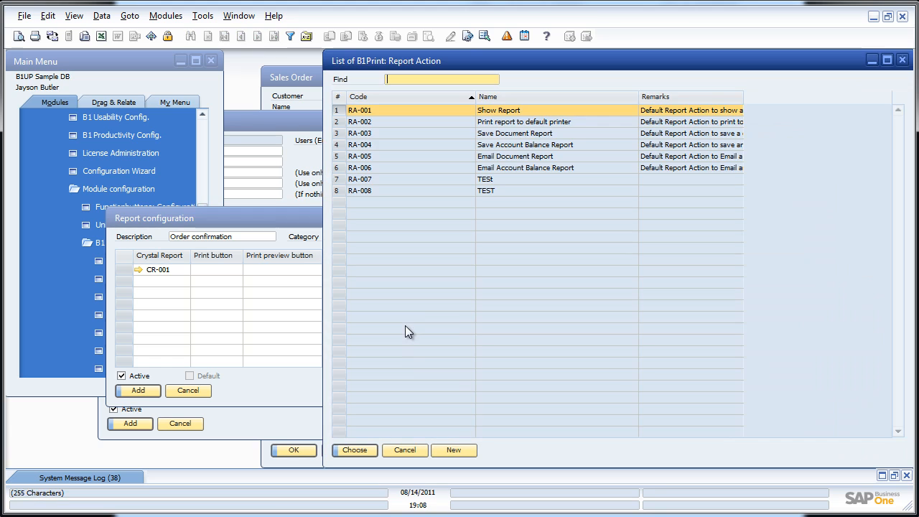
{"action": "left_click", "coordinate": [445, 450]}
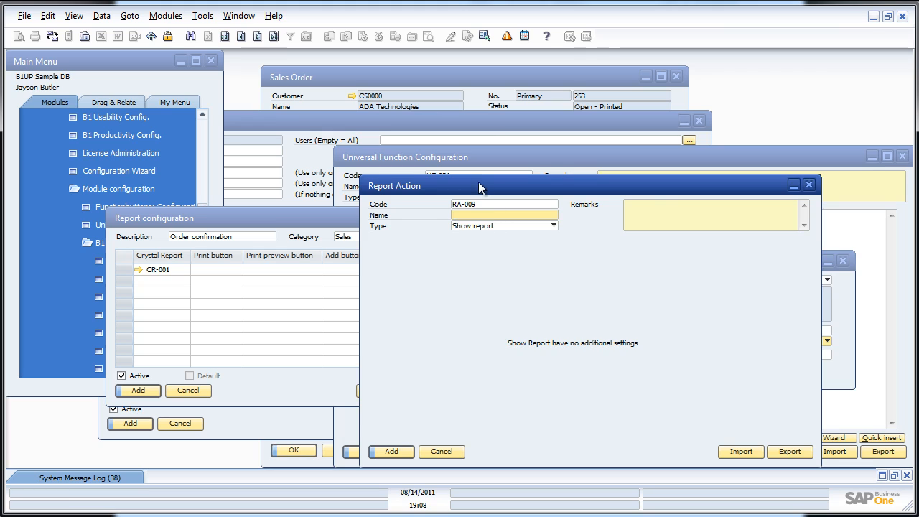
{"action": "left_click_drag", "start_coordinate": [478, 181], "coordinate": [543, 136]}
{"action": "type", "text": "Or"}
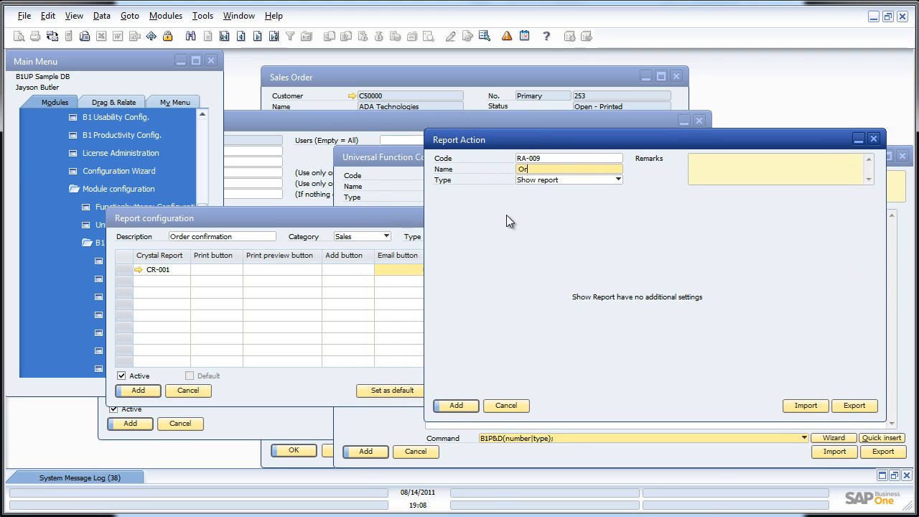
{"action": "type", "text": "der conf"}
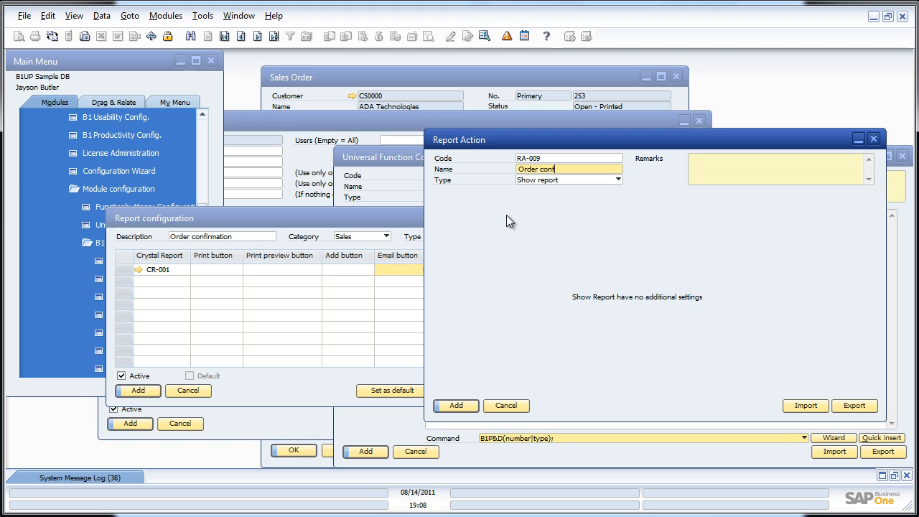
{"action": "type", "text": "irmation"}
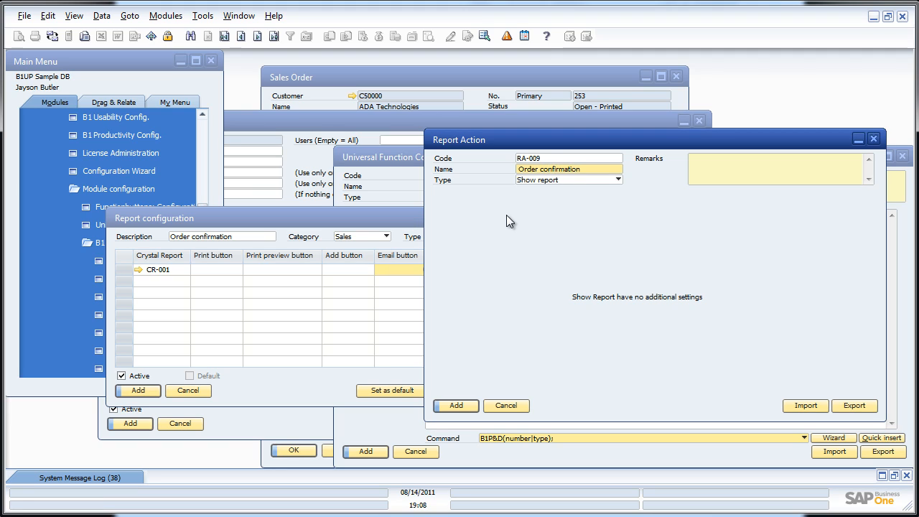
{"action": "left_click", "coordinate": [520, 181]}
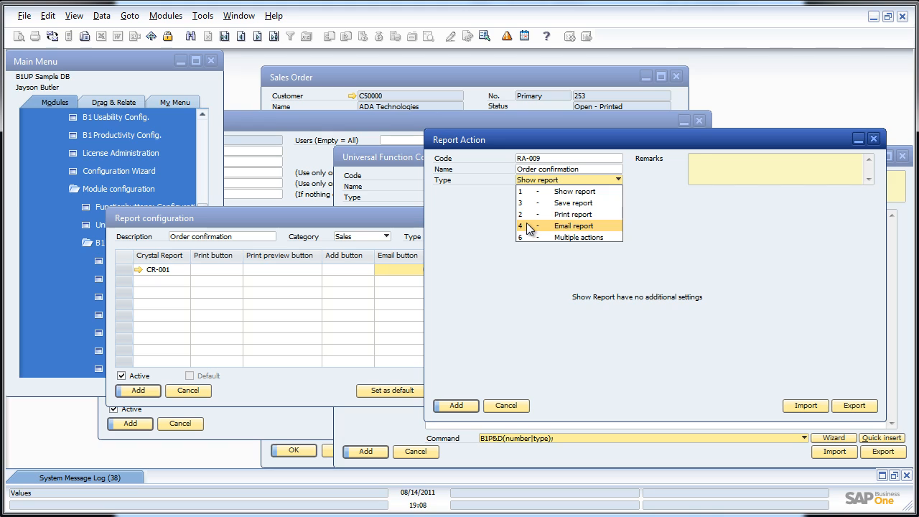
{"action": "left_click", "coordinate": [528, 225]}
- Give the email subject "Order confirmation" and body "Dear customer", "We are in the process of make the order ready it will ship shortly", "Boyum IT A/S"
{"action": "left_click", "coordinate": [533, 195]}
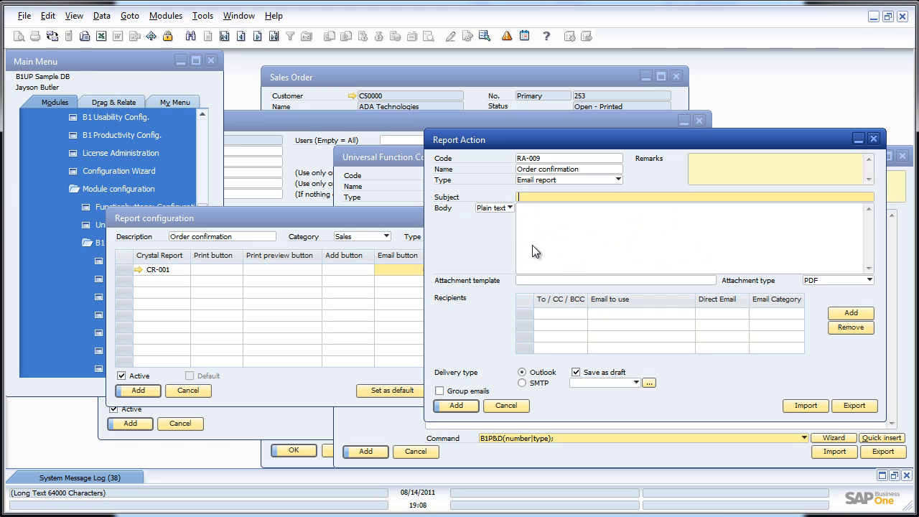
{"action": "type", "text": "Order confirmation"}
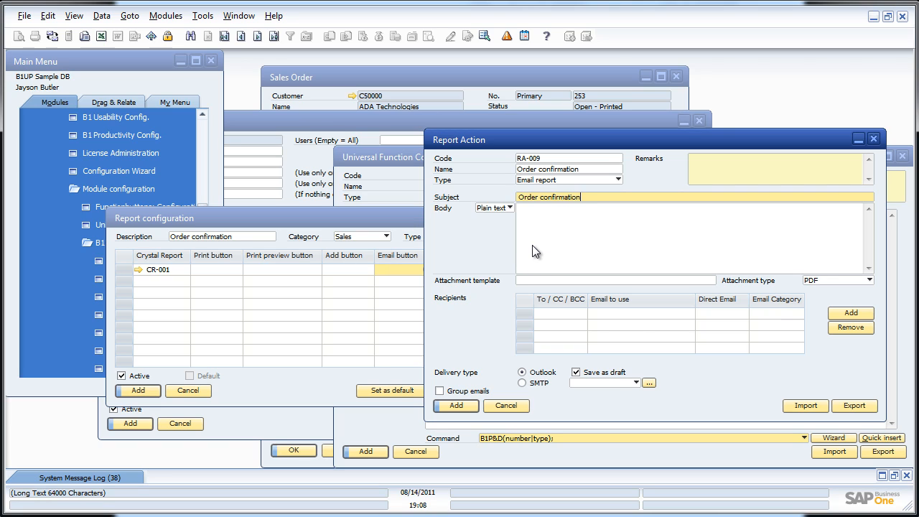
{"action": "left_click", "coordinate": [531, 238]}
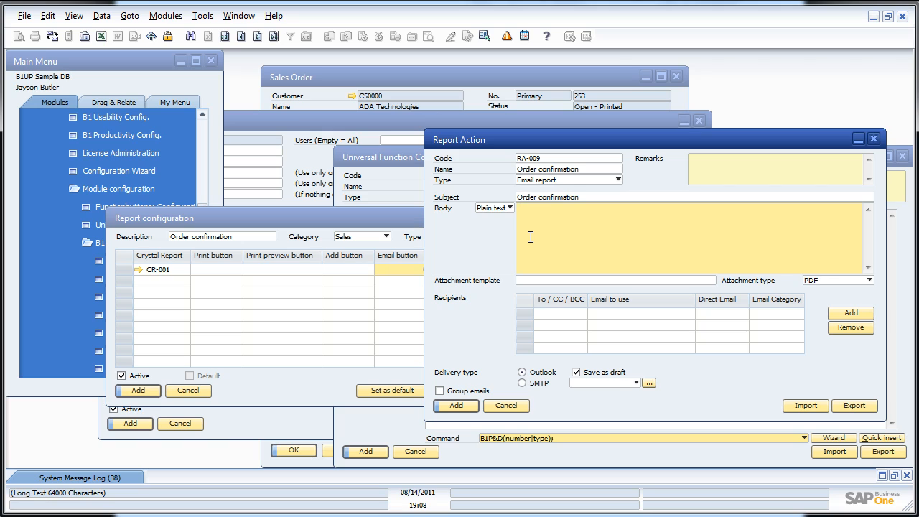
{"action": "type", "text": "Dear customers"}
{"action": "key", "text": "Return"}
{"action": "key", "text": "Return"}
{"action": "type", "text": "We are "}
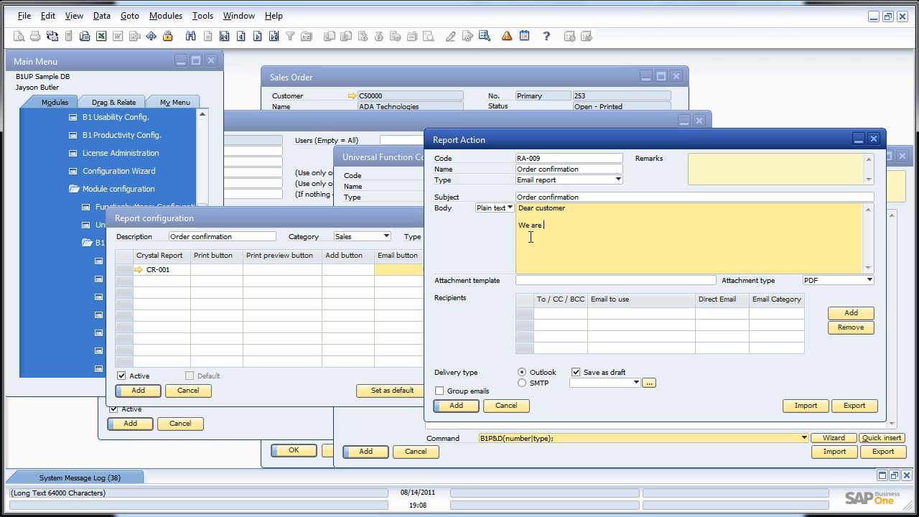
{"action": "type", "text": "in the process of "}
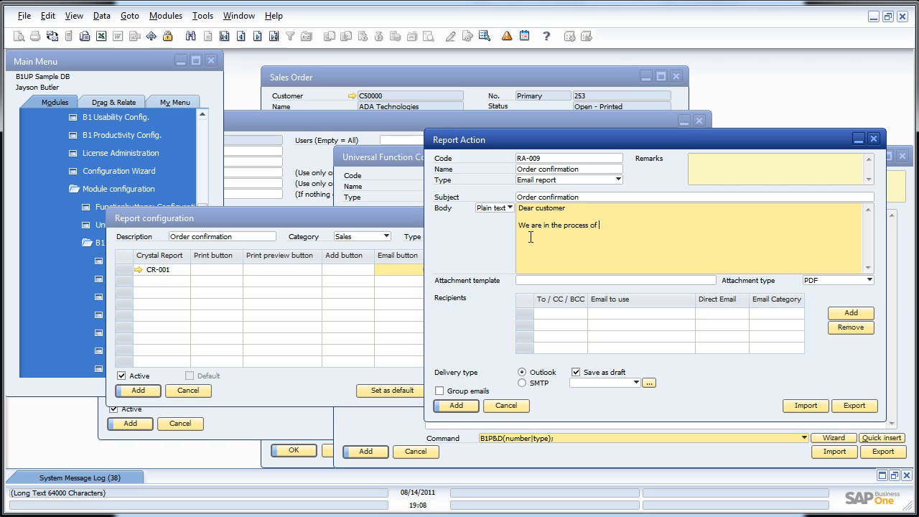
{"action": "type", "text": "make the order ready it"}
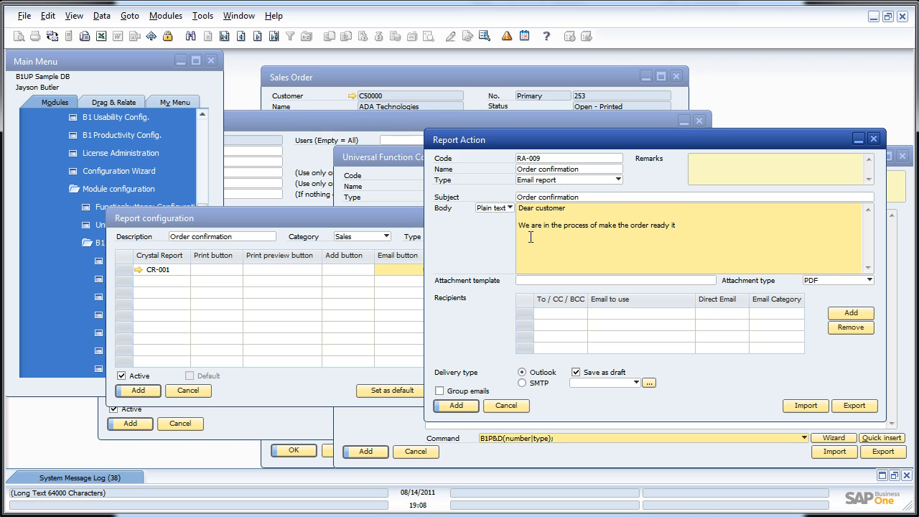
{"action": "type", "text": " will ship shortly  "}
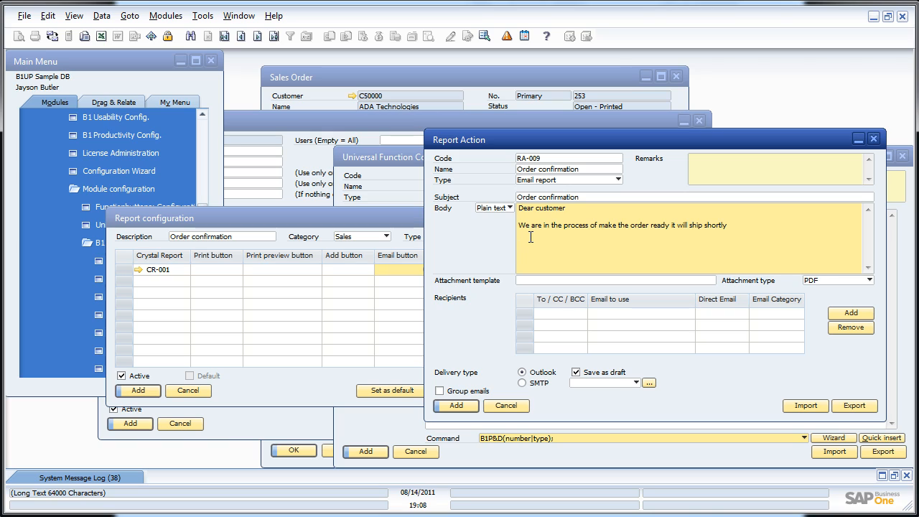
{"action": "type", "text": "Boyum IT A/S"}
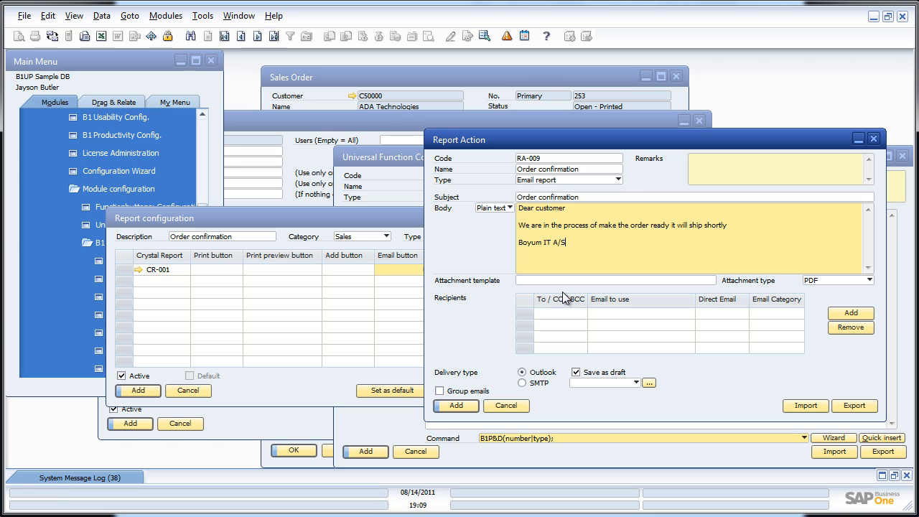
- Set the email's attachment type to No Attachment and its attachment template to "DUMMY"
{"action": "left_click", "coordinate": [547, 279]}
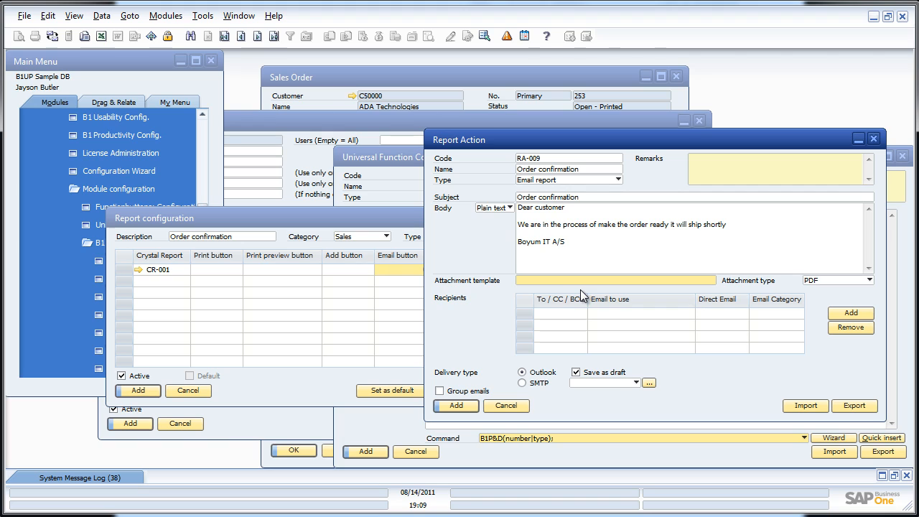
{"action": "left_click", "coordinate": [817, 281]}
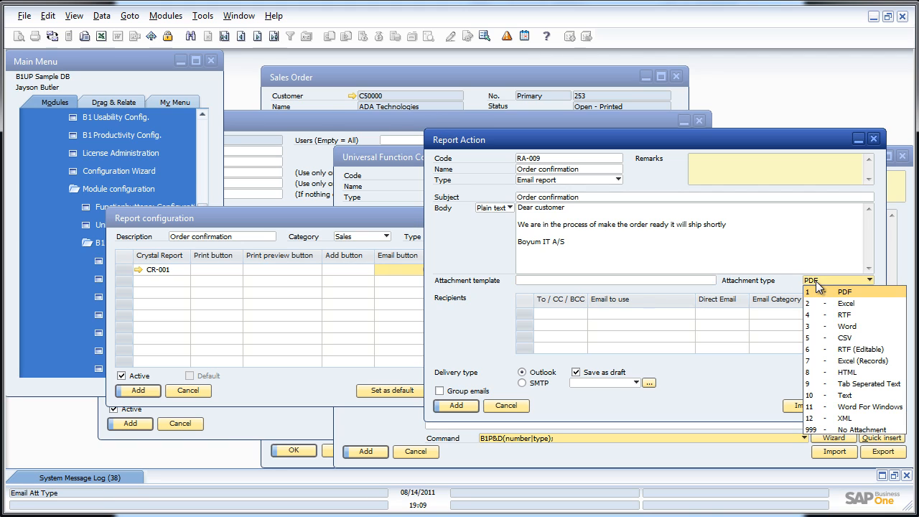
{"action": "left_click", "coordinate": [821, 430]}
{"action": "left_click", "coordinate": [602, 278]}
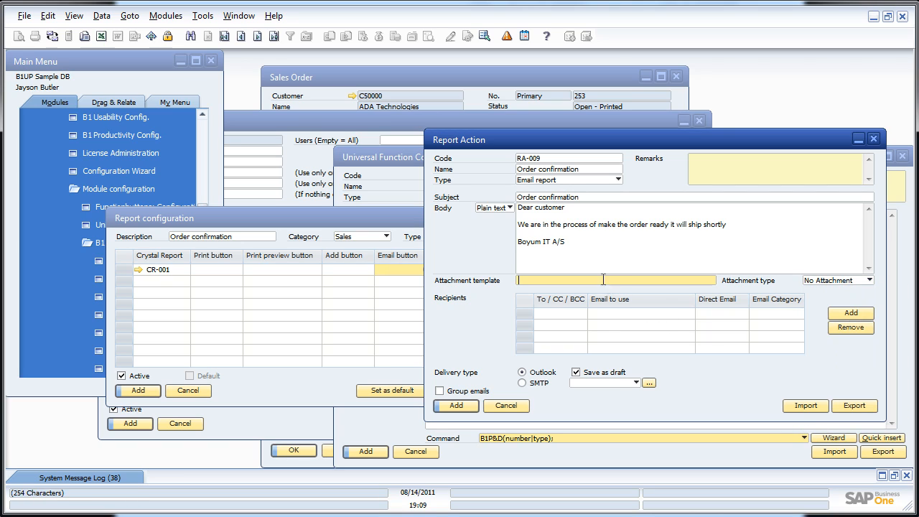
{"action": "type", "text": "DUMMY"}
- Add a To recipient that uses "Document: Selected contact person" and add the report action to the database
{"action": "left_click", "coordinate": [849, 316]}
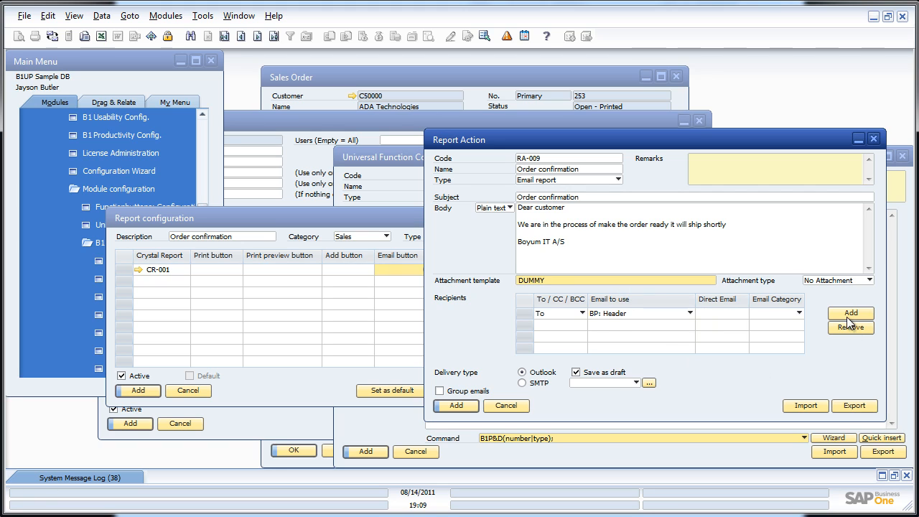
{"action": "left_click", "coordinate": [617, 316]}
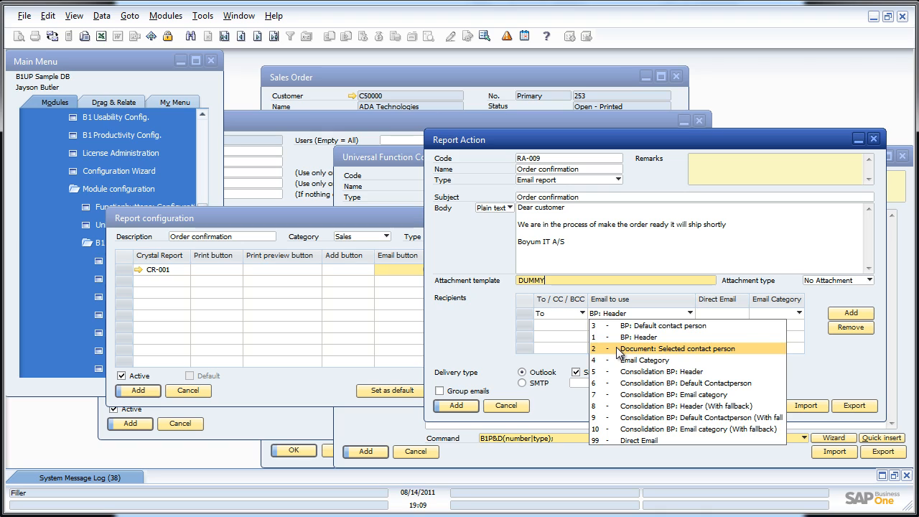
{"action": "left_click", "coordinate": [619, 349]}
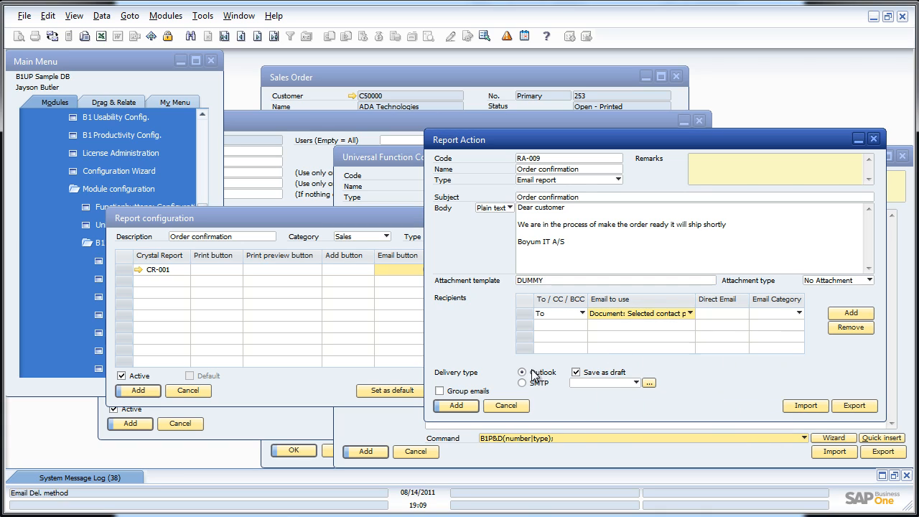
{"action": "left_click", "coordinate": [452, 406]}
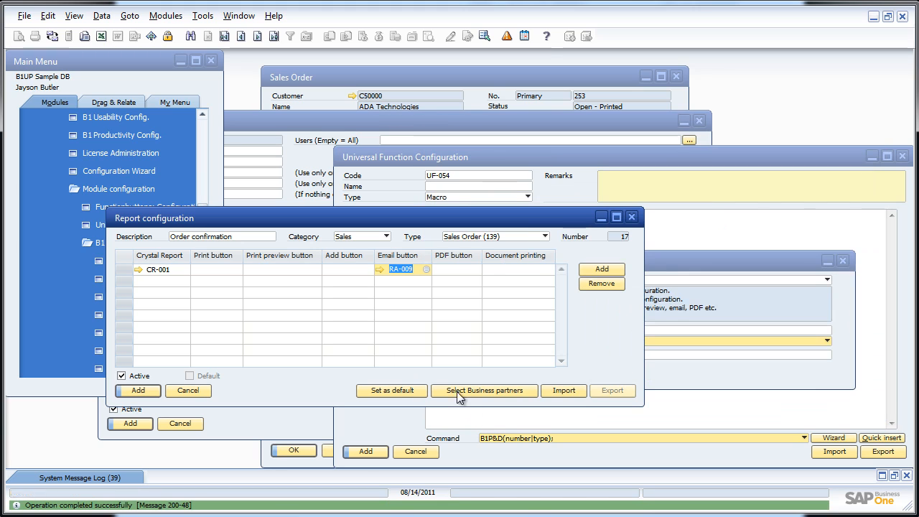
- Add the Order confirmation report configuration, go back to its saved record, and close it
{"action": "left_click", "coordinate": [133, 390]}
{"action": "key", "text": "ctrl+Left"}
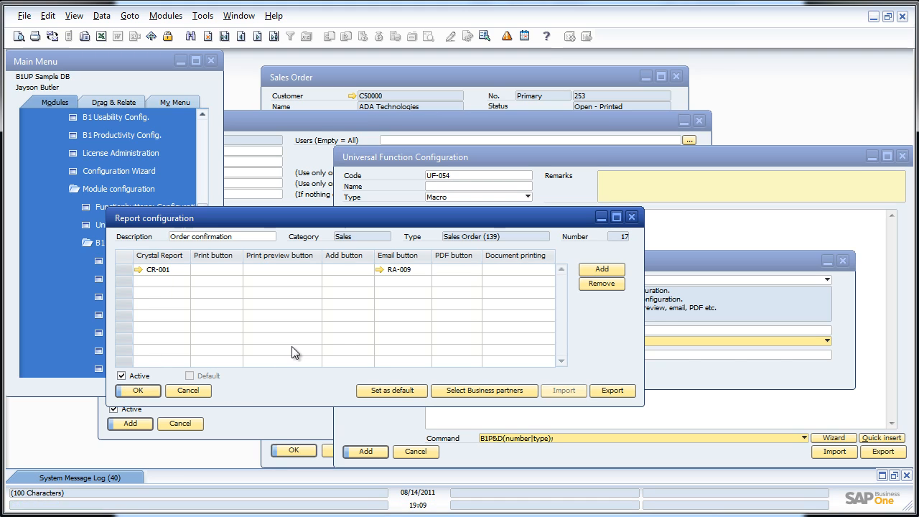
{"action": "left_click", "coordinate": [633, 216]}
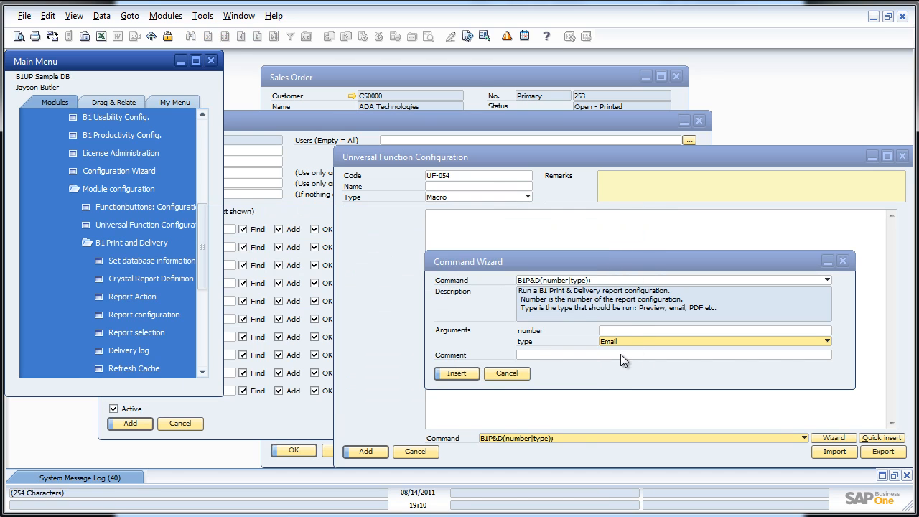
- Set the B1P&D command's number argument to 17, insert the command into the macro, and close the Command Wizard
{"action": "type", "text": "17"}
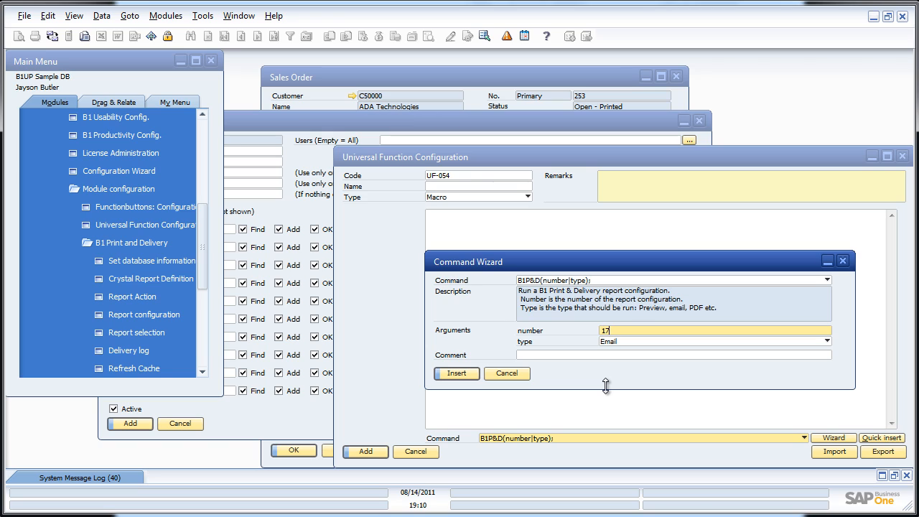
{"action": "left_click", "coordinate": [457, 374]}
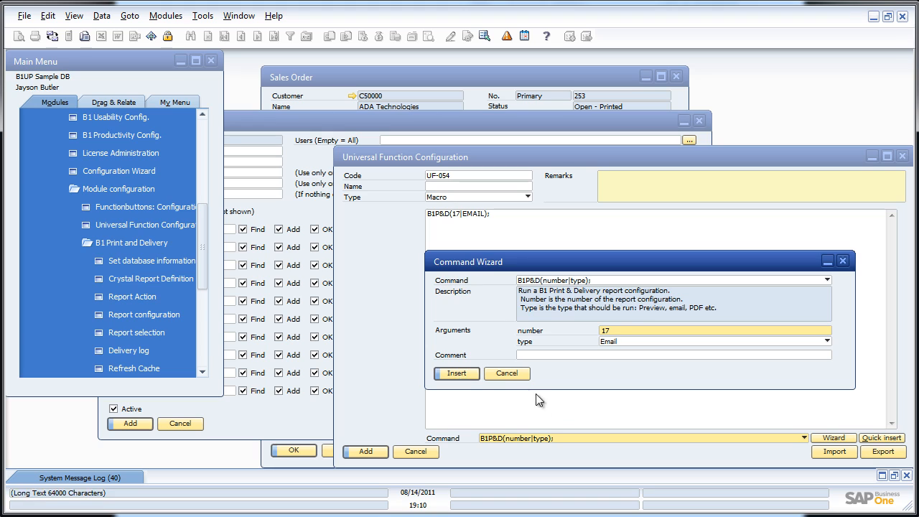
{"action": "left_click", "coordinate": [507, 374]}
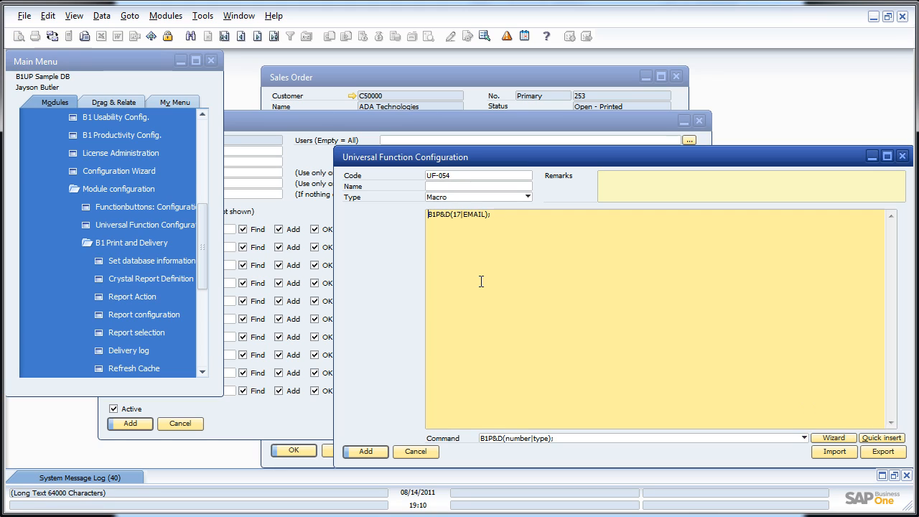
- Name the universal function "Order conrfirmation", add it, and return to the button configuration
{"action": "left_click", "coordinate": [431, 185]}
{"action": "type", "text": "Order"}
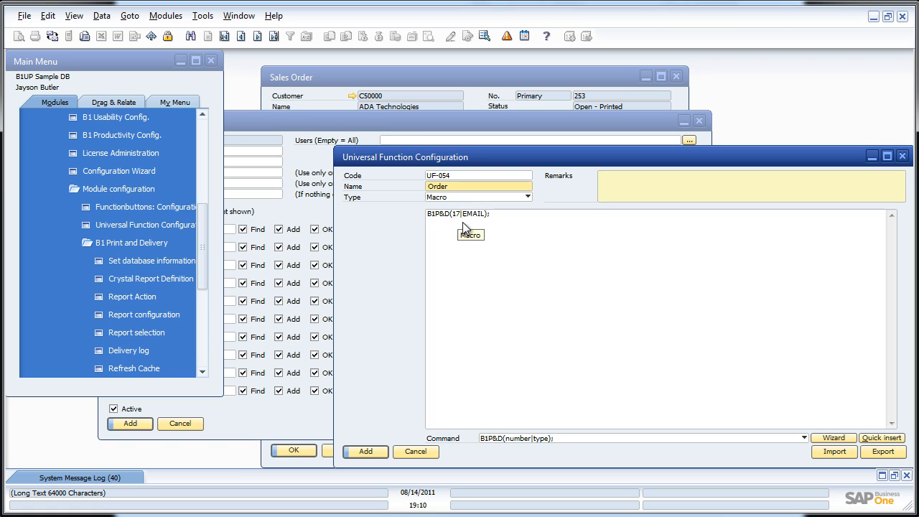
{"action": "type", "text": "conf"}
{"action": "type", "text": "firmation"}
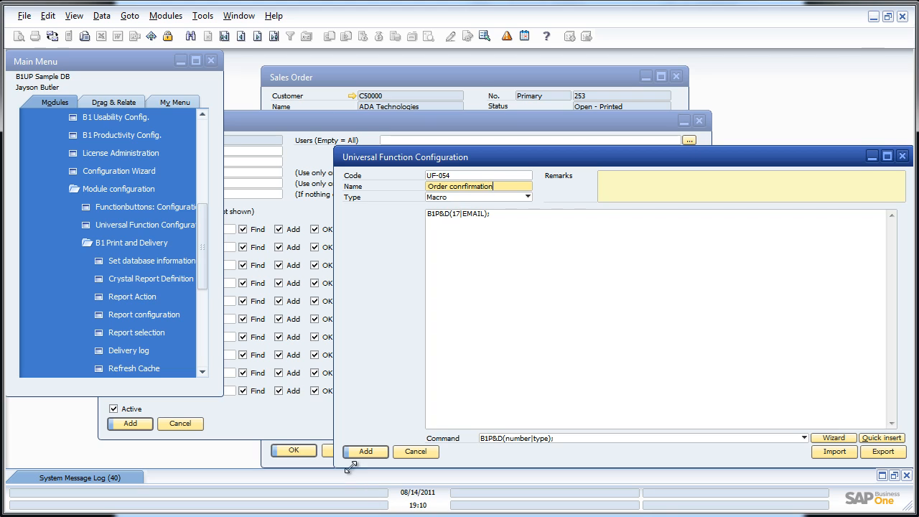
{"action": "left_click", "coordinate": [358, 451]}
{"action": "left_click", "coordinate": [402, 451]}
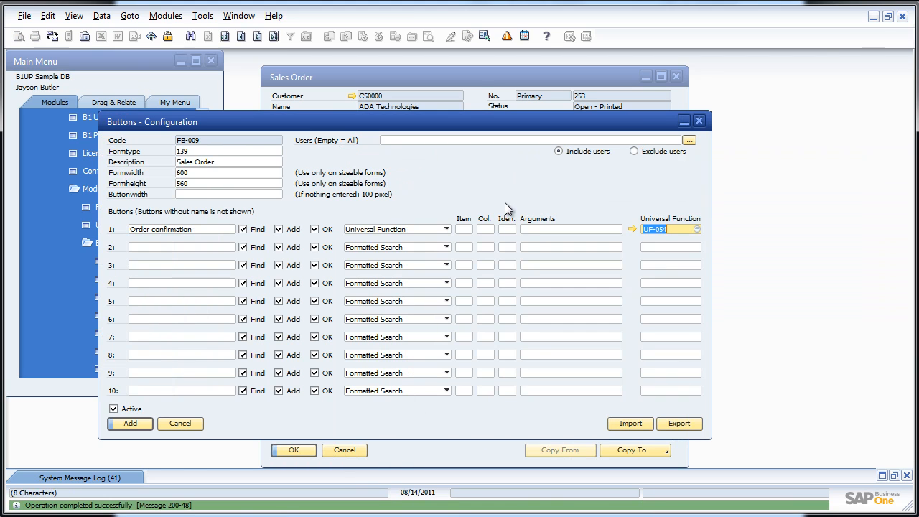
- Add the Sales Order button configuration and close the configuration window
{"action": "left_click", "coordinate": [130, 423]}
{"action": "left_click", "coordinate": [318, 267]}
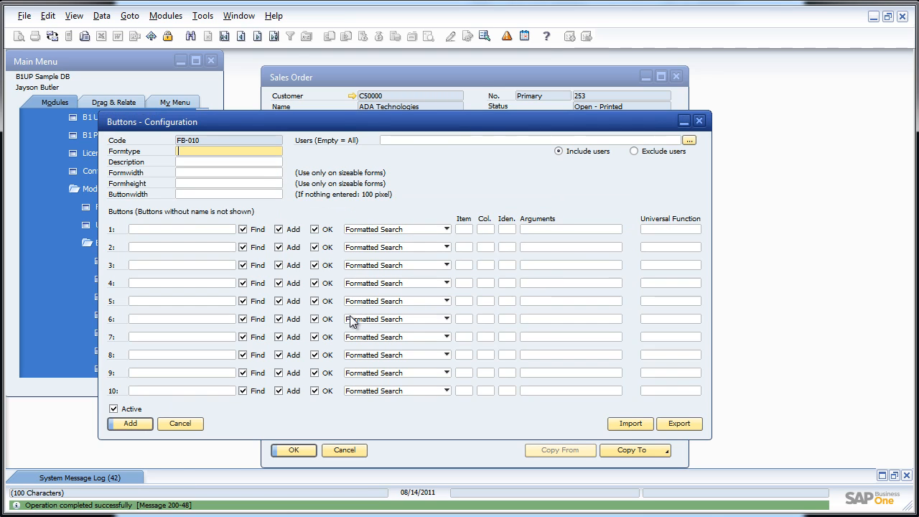
{"action": "left_click", "coordinate": [180, 424]}
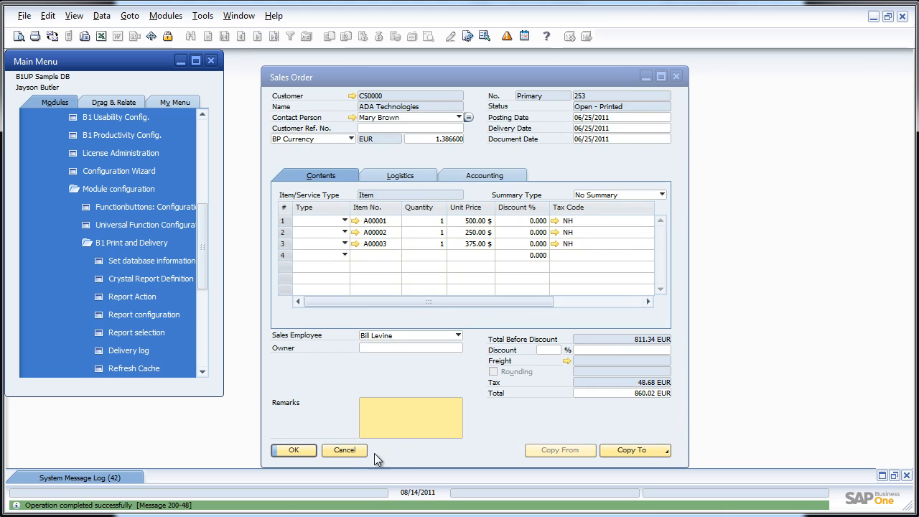
- Close and reopen the Sales Order window from Sales - A/R, and browse back to the ADA Technologies order
{"action": "left_click", "coordinate": [340, 451]}
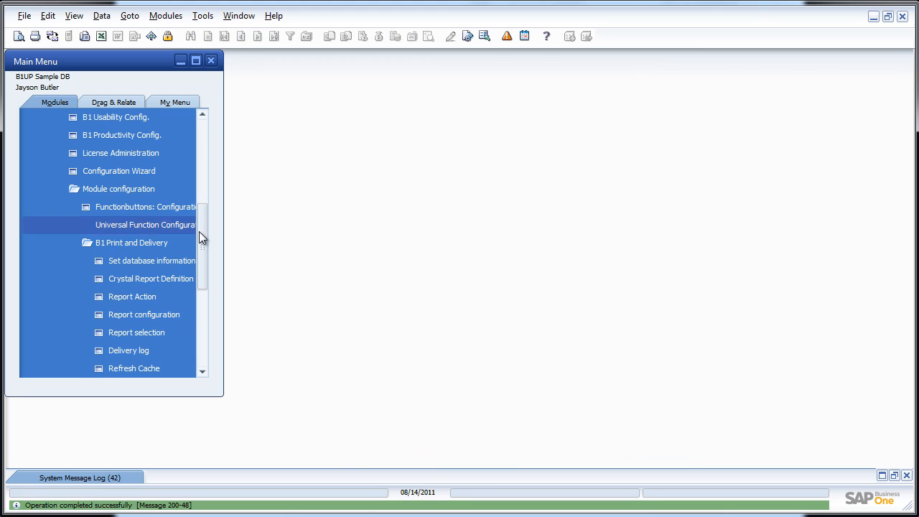
{"action": "left_click", "coordinate": [93, 189]}
{"action": "left_click", "coordinate": [59, 261]}
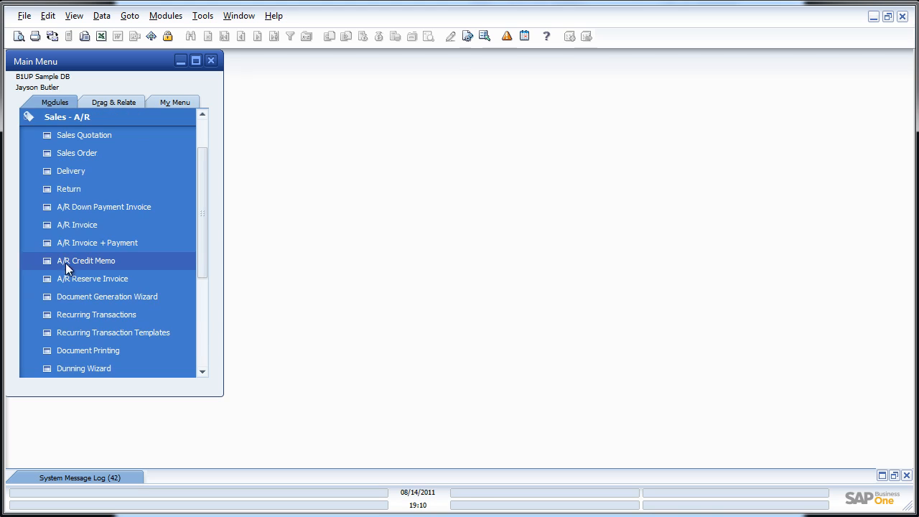
{"action": "left_click", "coordinate": [65, 151]}
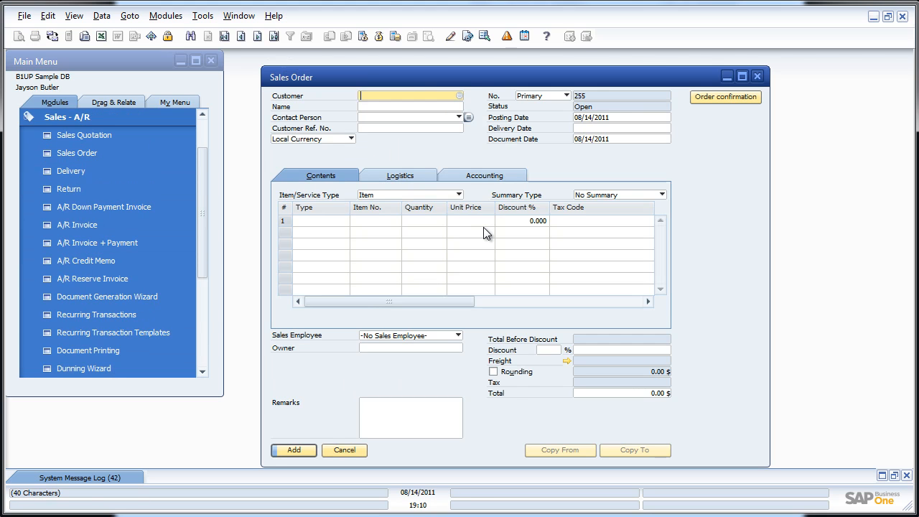
{"action": "key", "text": "ctrl+Left"}
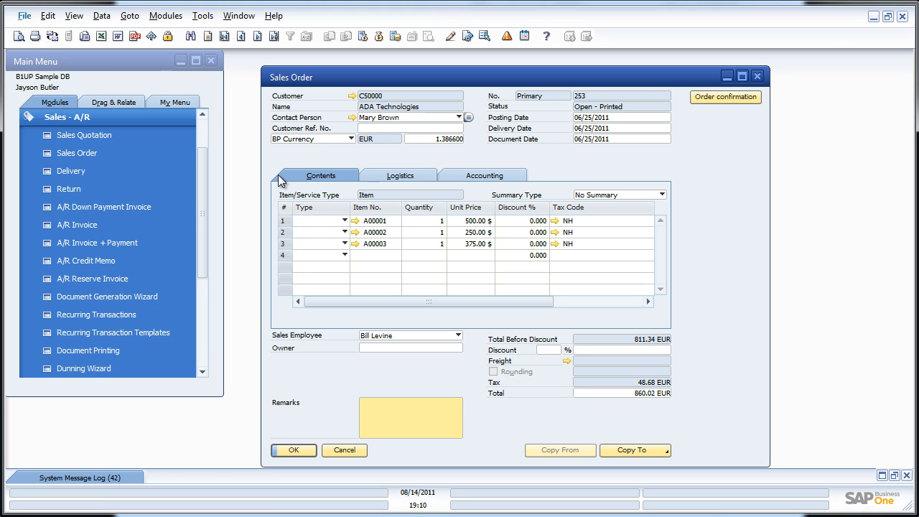
- Run the Order confirmation function on the sales order, switch to Outlook, and view the new "Order confirmation" draft
{"action": "left_click", "coordinate": [708, 101]}
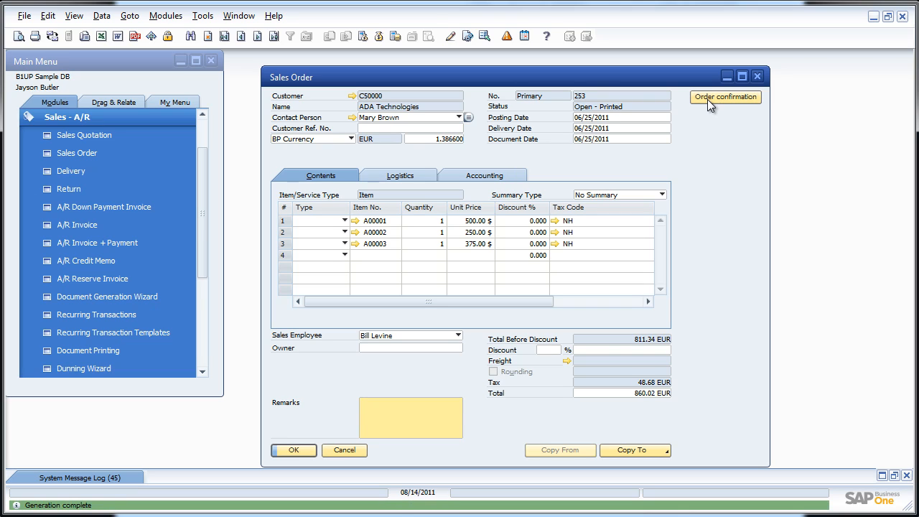
{"action": "key", "text": "alt+Tab"}
{"action": "key", "text": "alt+Tab"}
{"action": "key", "text": "alt+Tab"}
{"action": "key", "text": "alt+Tab"}
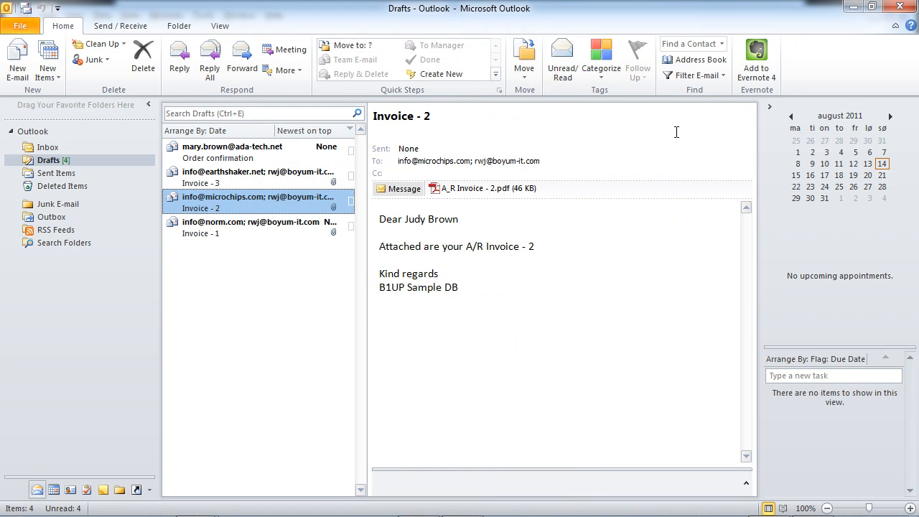
{"action": "left_click", "coordinate": [222, 157]}
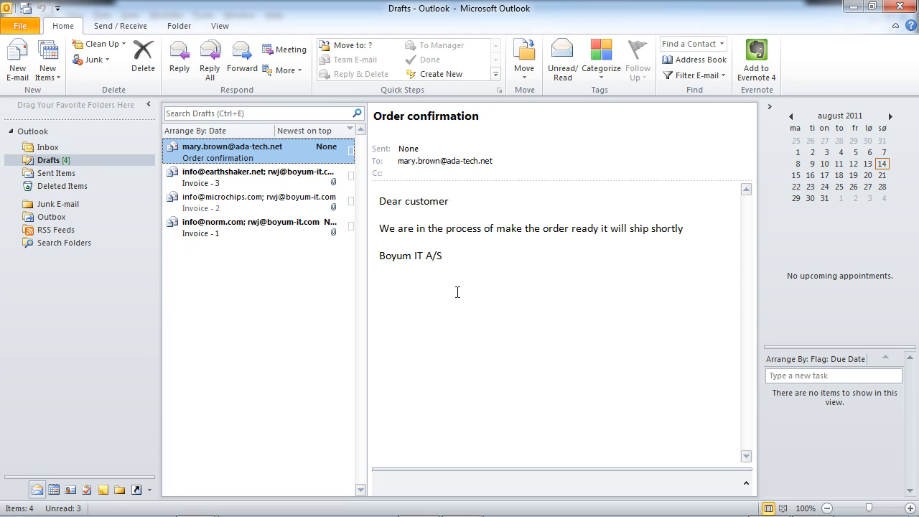
- Switch back to SAP Business One and show the order's Logistics details and the Sales Employee choices
{"action": "key", "text": "alt+Tab"}
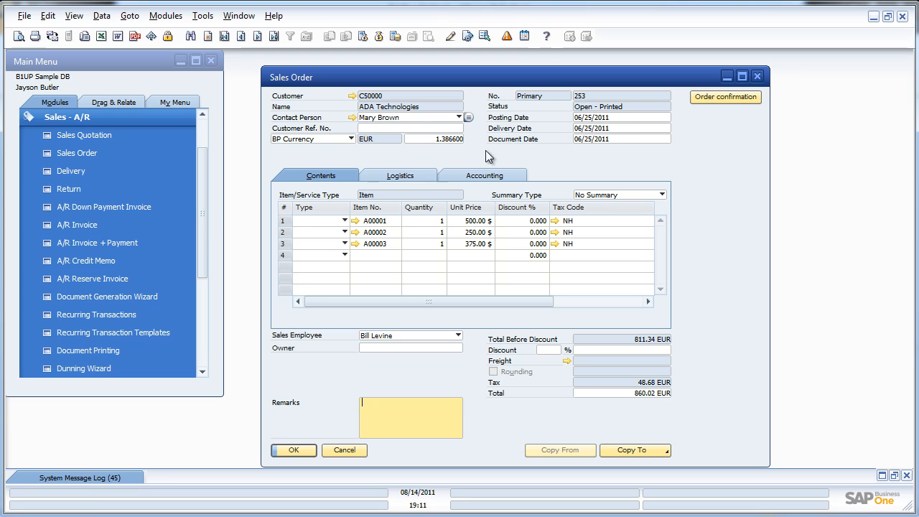
{"action": "left_click", "coordinate": [407, 177]}
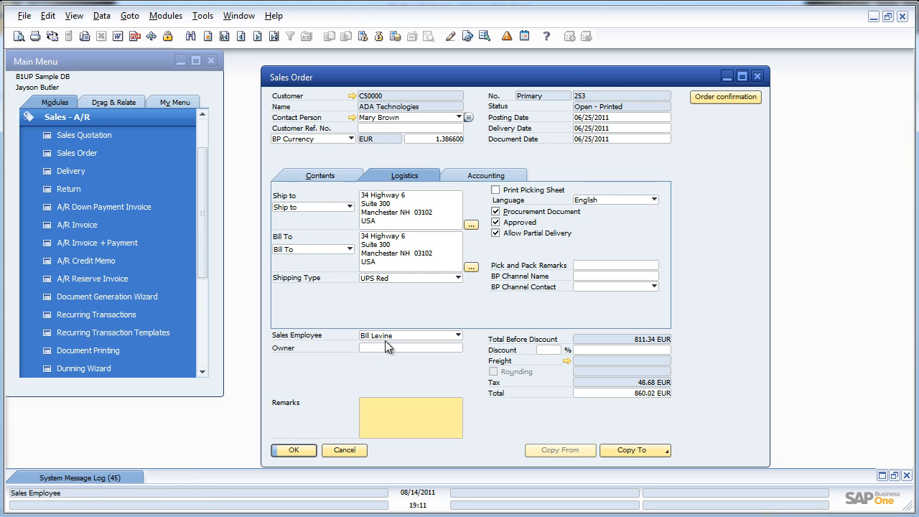
{"action": "left_click", "coordinate": [385, 336]}
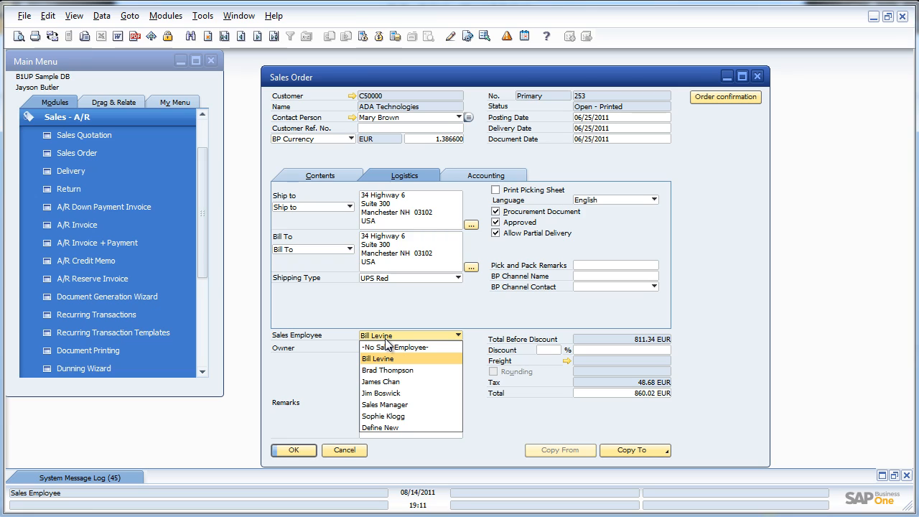